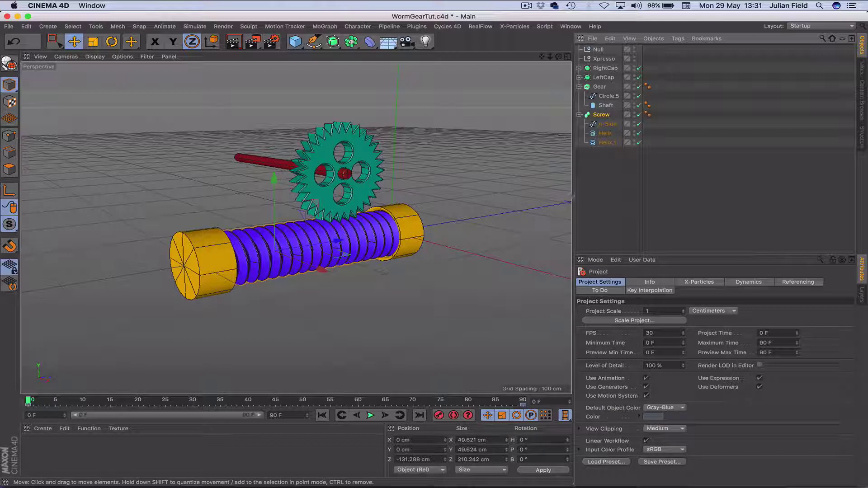
# Switch to the Untitled 2 document and add a Helix spline.
pyautogui.click(571, 26)
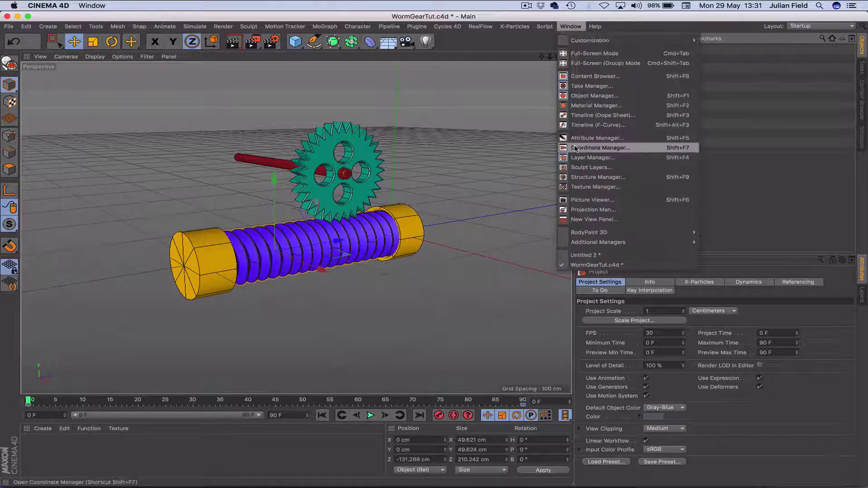
pyautogui.click(587, 256)
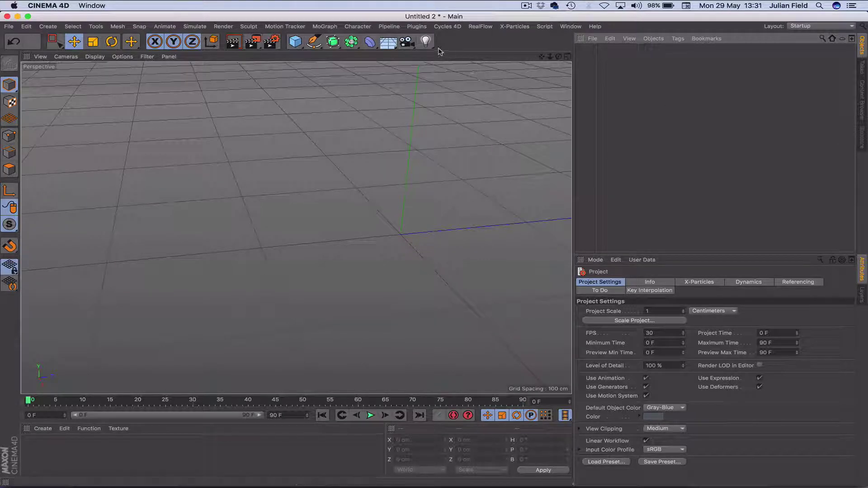
pyautogui.click(319, 44)
pyautogui.click(430, 95)
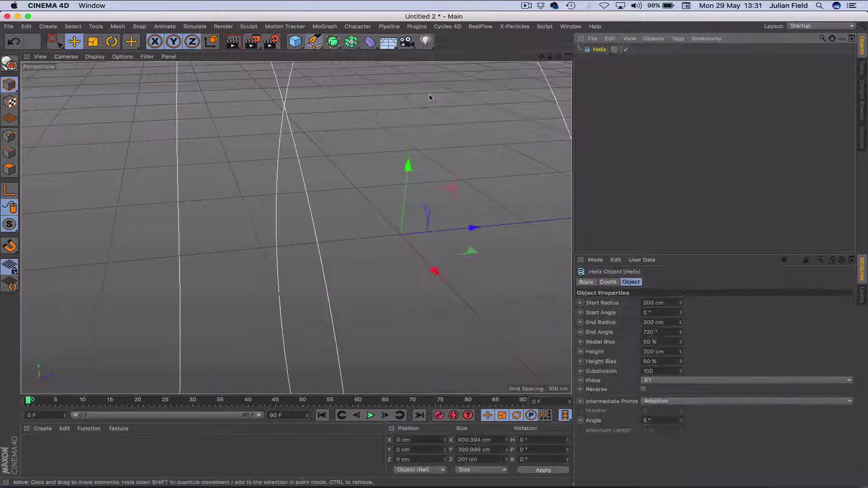
pyautogui.press('h')
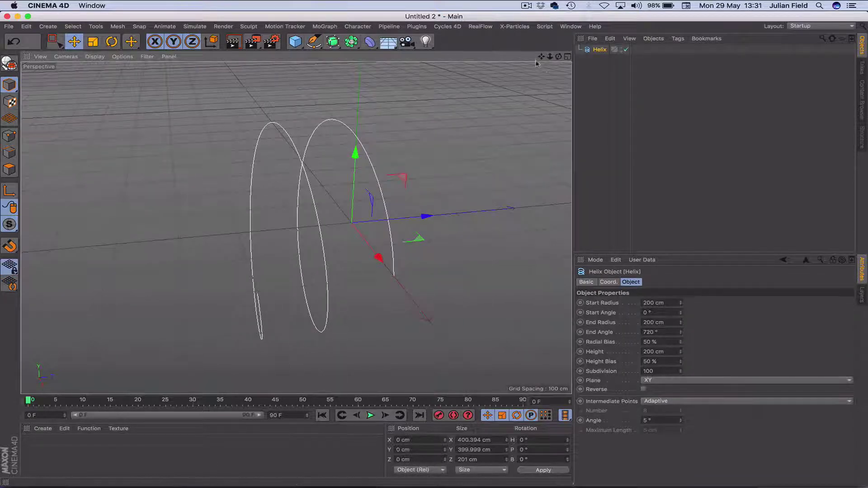
pyautogui.moveTo(559, 58); pyautogui.dragTo(520, 84)
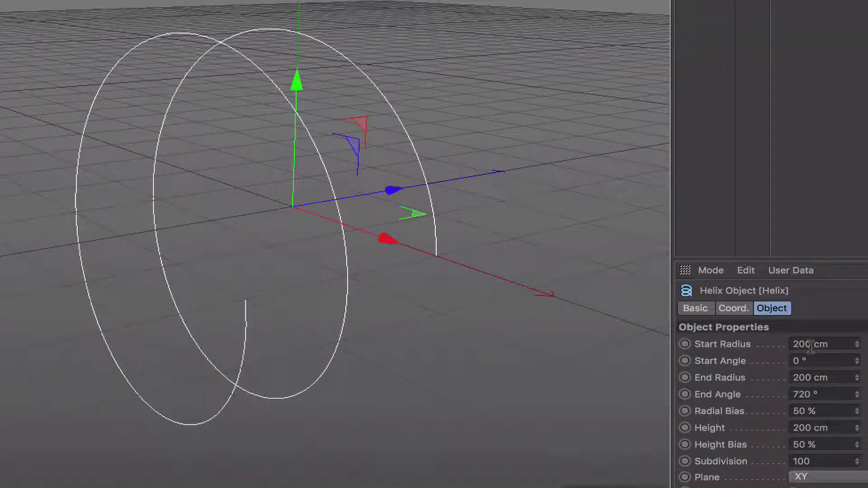
# Set both the start radius and the end radius of the helix to 50 cm.
pyautogui.moveTo(655, 302); pyautogui.dragTo(634, 303)
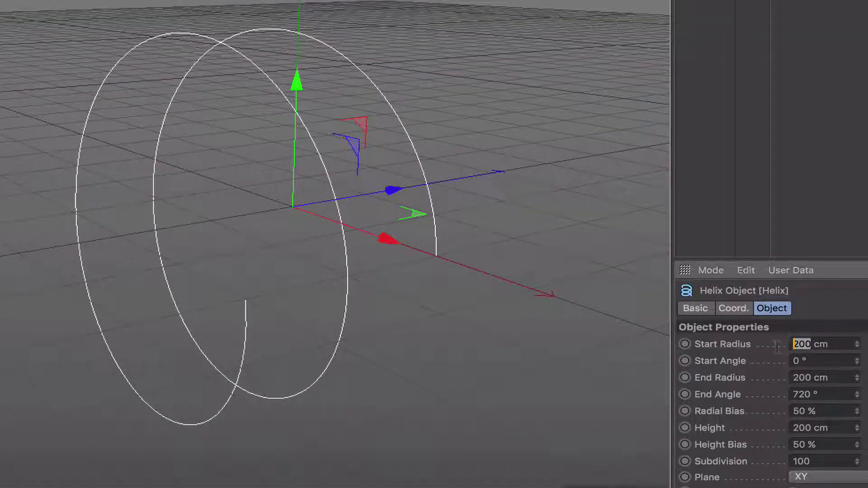
pyautogui.write('50')
pyautogui.press('Return')
pyautogui.moveTo(806, 378); pyautogui.dragTo(774, 381)
pyautogui.write('5')
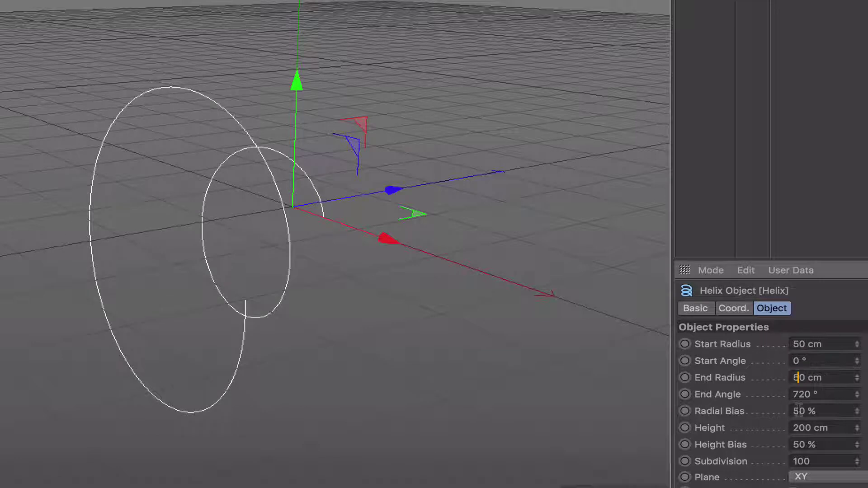
# Multiply the helix's end angle by 10 to 7200° and set its subdivision to 400.
pyautogui.click(812, 394)
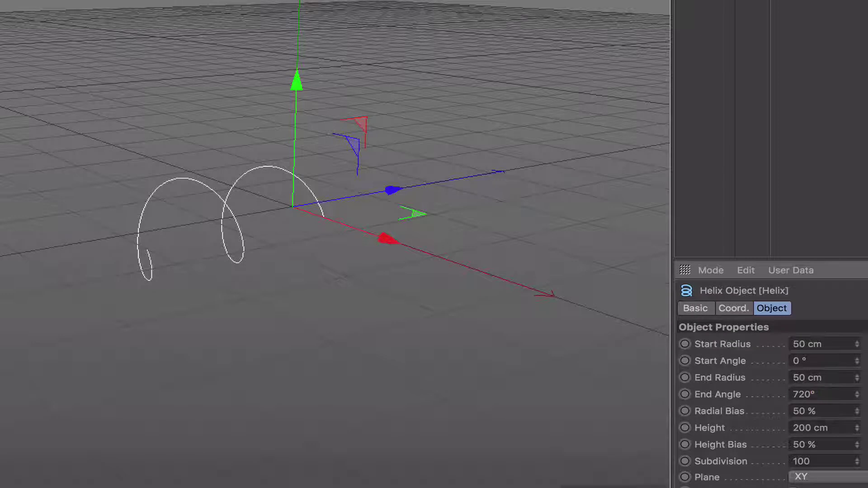
pyautogui.write('*10')
pyautogui.press('Return')
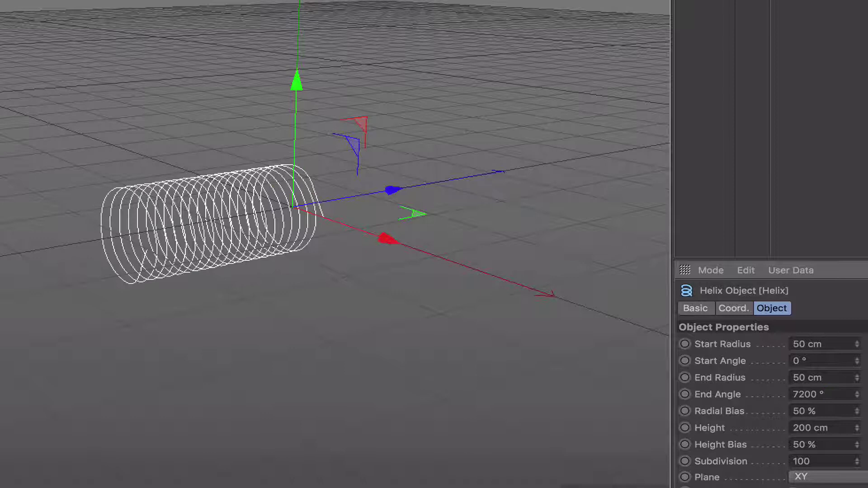
pyautogui.click(822, 461)
pyautogui.write('400')
pyautogui.press('Return')
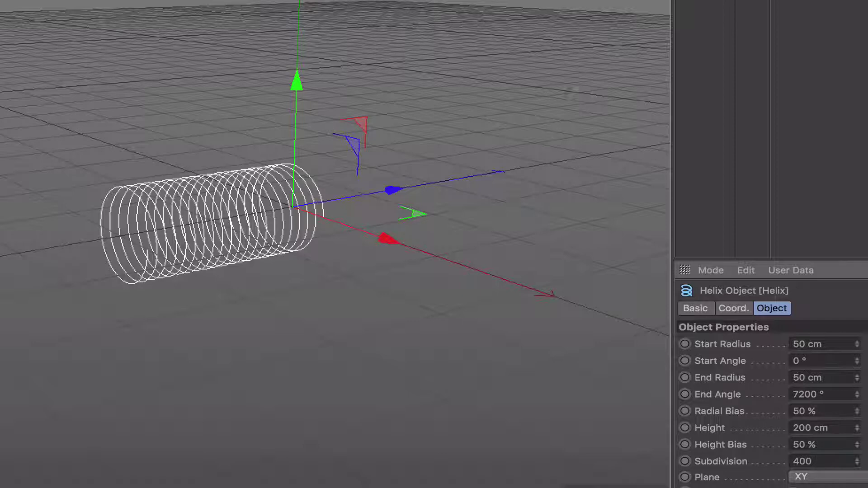
# Change the helix's intermediate points to Uniform.
pyautogui.keyDown('alt'); pyautogui.moveTo(353, 271); pyautogui.dragTo(376, 251); pyautogui.keyUp('alt')
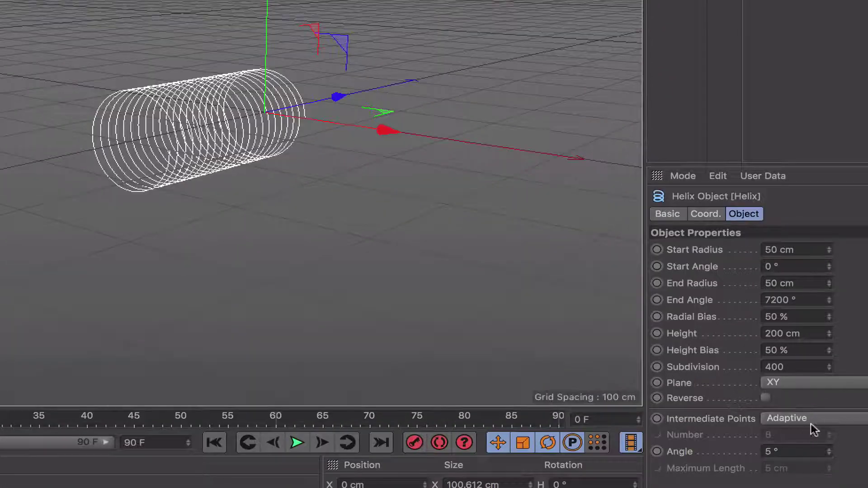
pyautogui.click(830, 486)
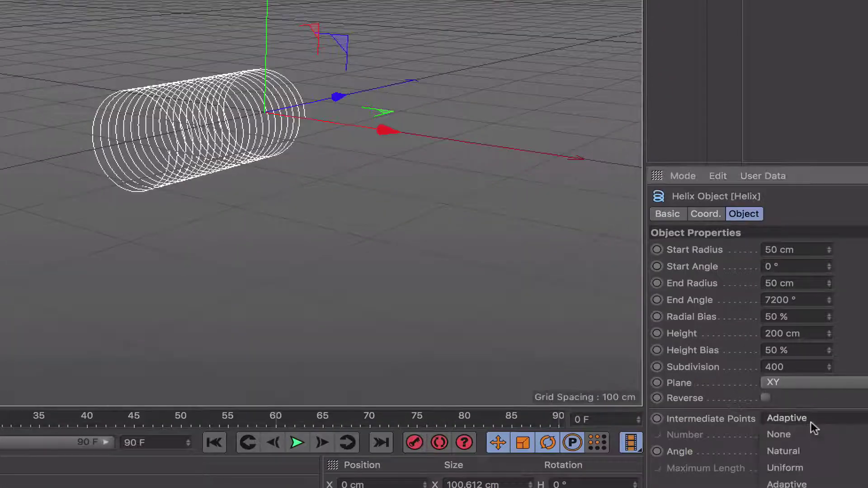
pyautogui.click(814, 467)
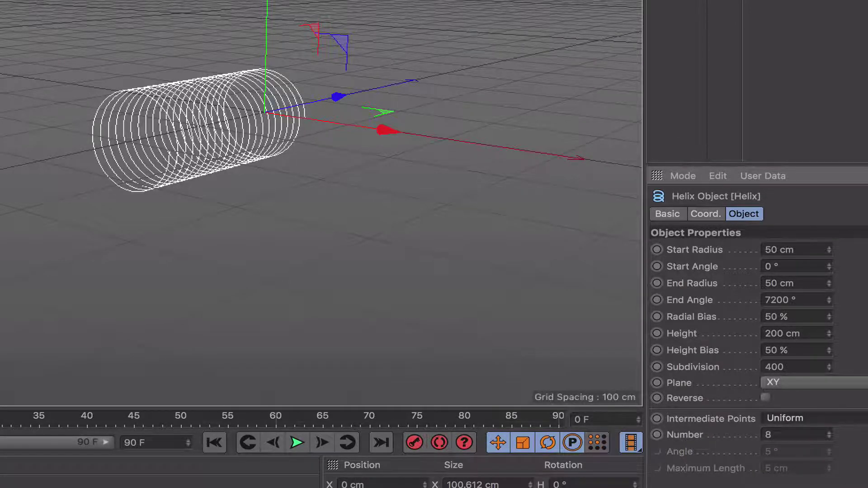
# Duplicate the helix with an offset of about 4.7 cm along the Z axis.
pyautogui.scroll(10, 171, 121)
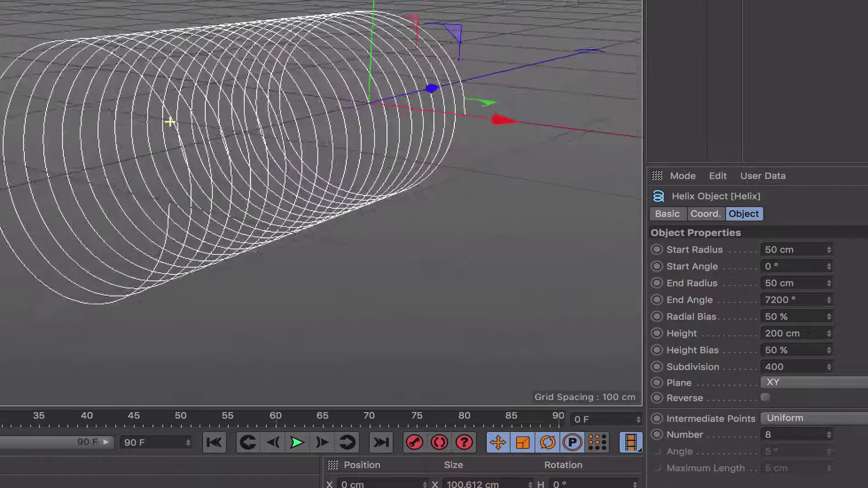
pyautogui.keyDown('alt'); pyautogui.moveTo(171, 121); pyautogui.dragTo(151, 121); pyautogui.keyUp('alt')
pyautogui.scroll(-1, 170, 122)
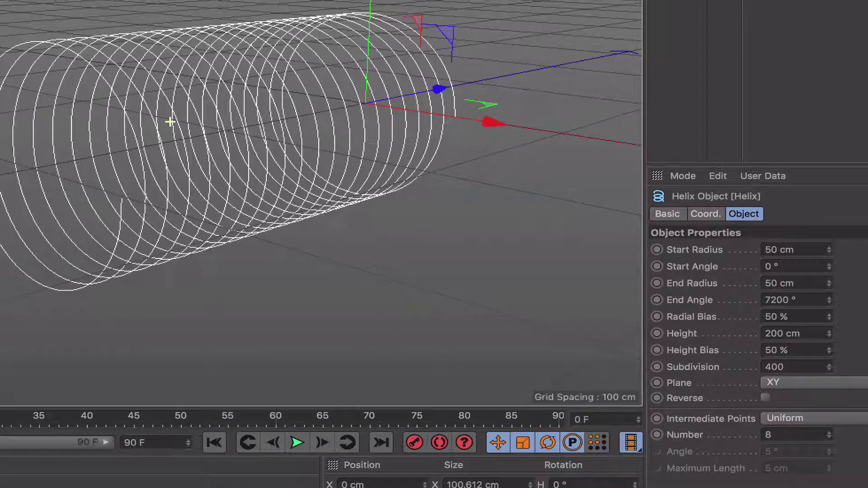
pyautogui.moveTo(559, 56); pyautogui.dragTo(575, 93)
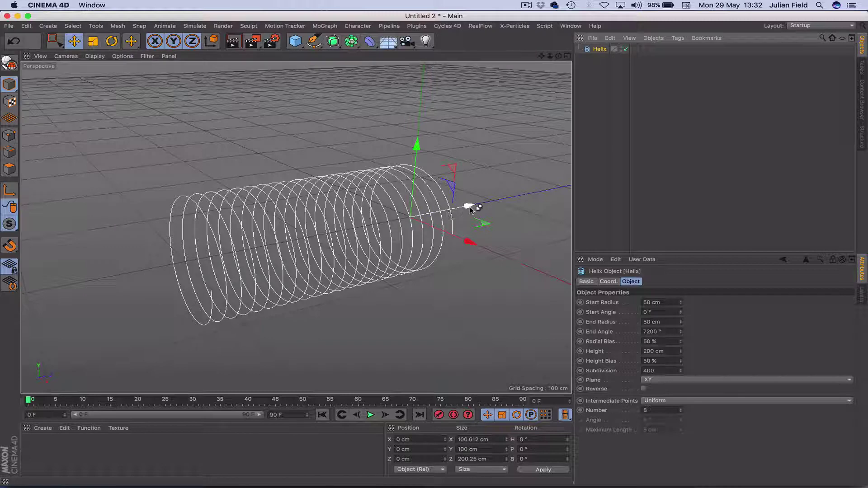
pyautogui.keyDown('ctrl'); pyautogui.moveTo(471, 207); pyautogui.dragTo(473, 206); pyautogui.keyUp('ctrl')
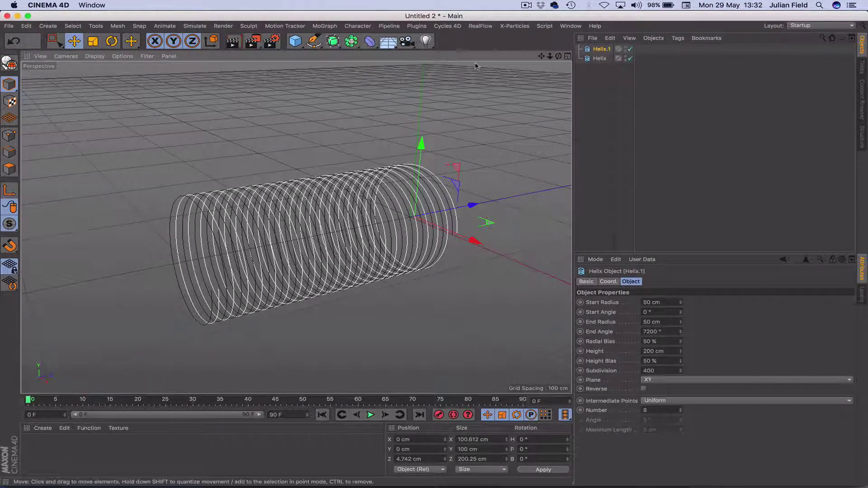
# Add an n-Side spline with a radius of 7 cm and 3 sides as the thread profile.
pyautogui.click(316, 46)
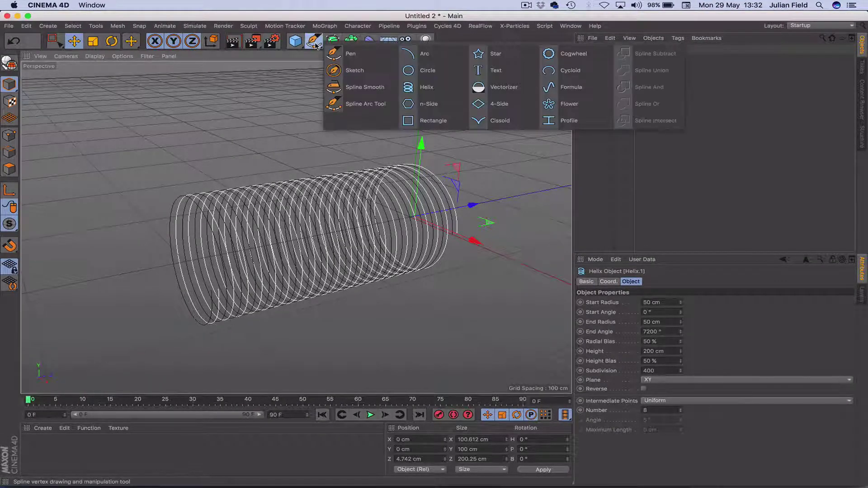
pyautogui.click(416, 105)
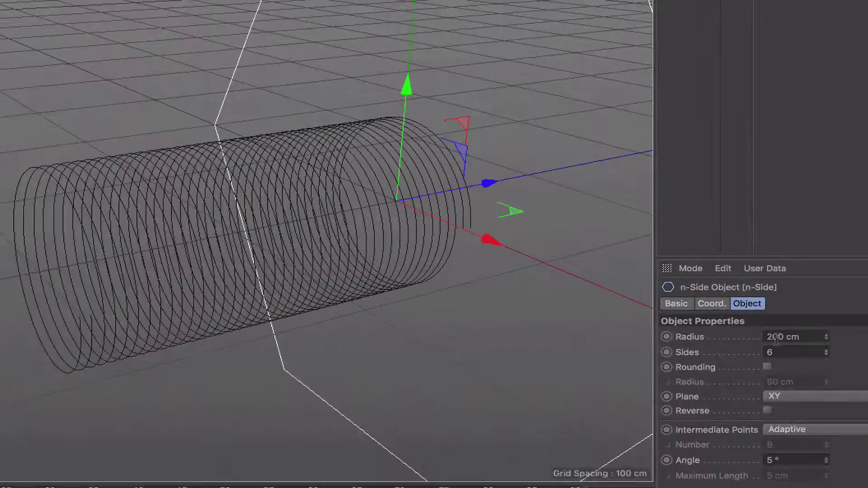
pyautogui.click(646, 303)
pyautogui.press('BackSpace')
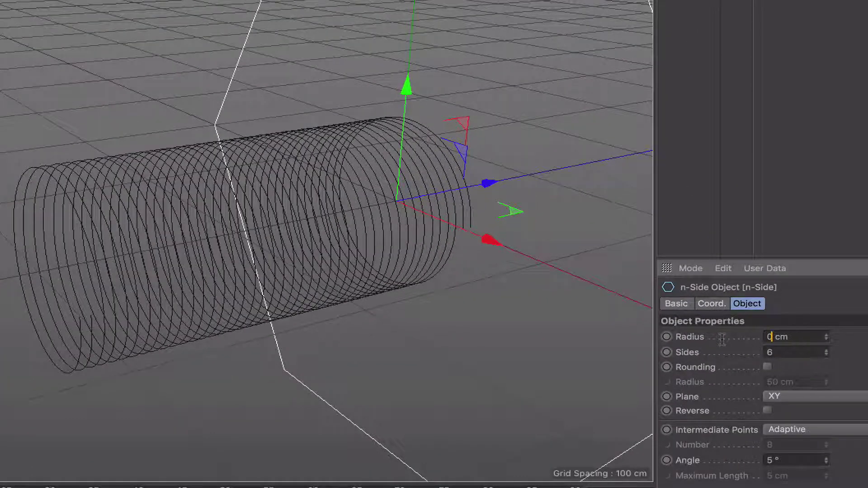
pyautogui.press('Delete')
pyautogui.write('7')
pyautogui.press('Tab')
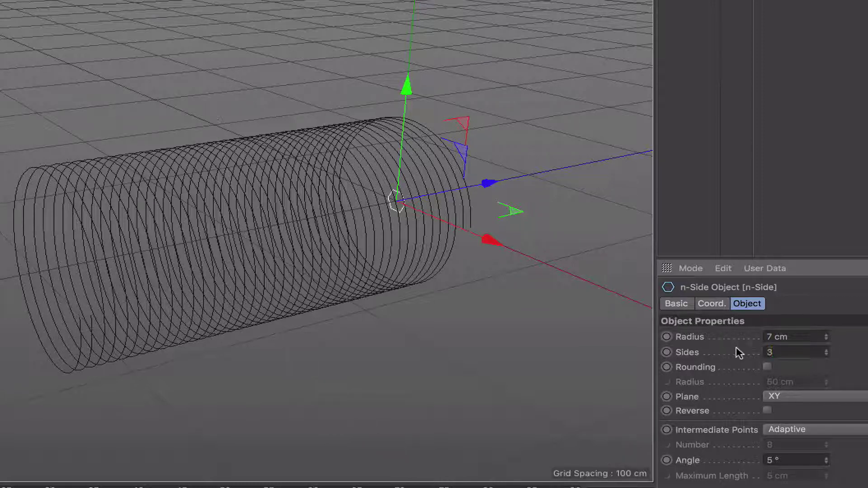
pyautogui.press('Return')
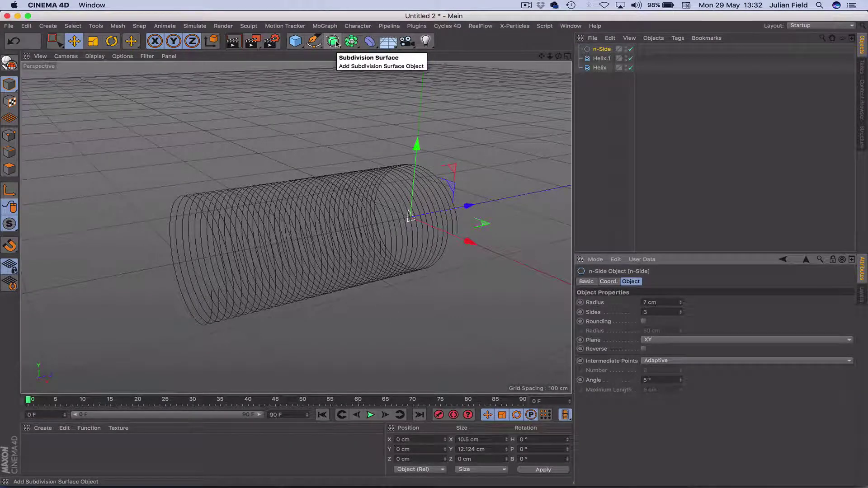
# Create a Sweep of the n-Side profile with both helixes as path and rail, and turn off Use Rail Scale.
pyautogui.click(337, 44)
pyautogui.keyDown('alt'); pyautogui.click(373, 90); pyautogui.keyUp('alt')
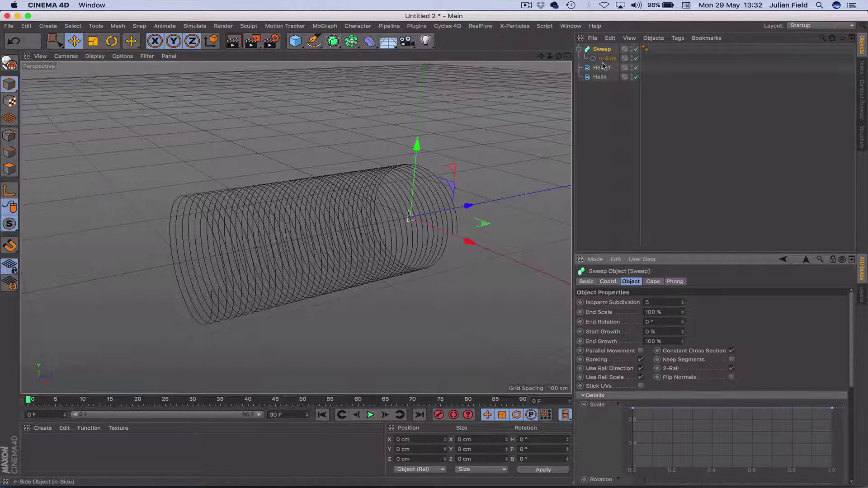
pyautogui.moveTo(607, 90); pyautogui.dragTo(607, 65)
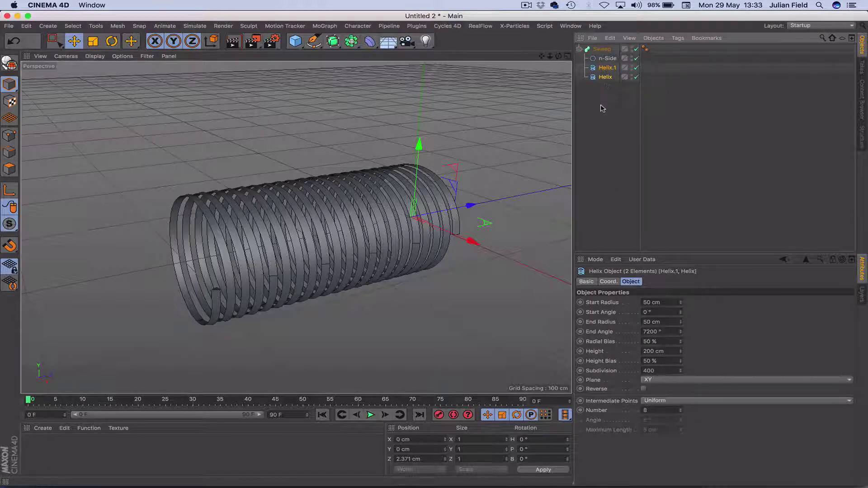
pyautogui.click(603, 49)
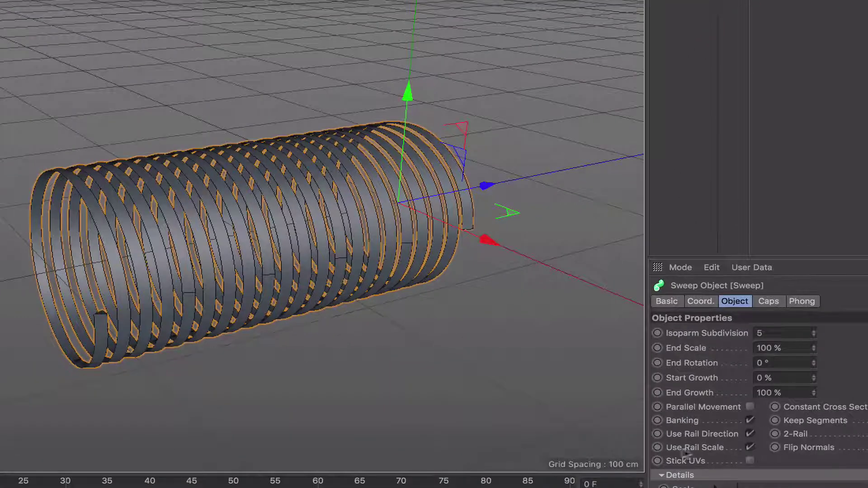
pyautogui.click(749, 447)
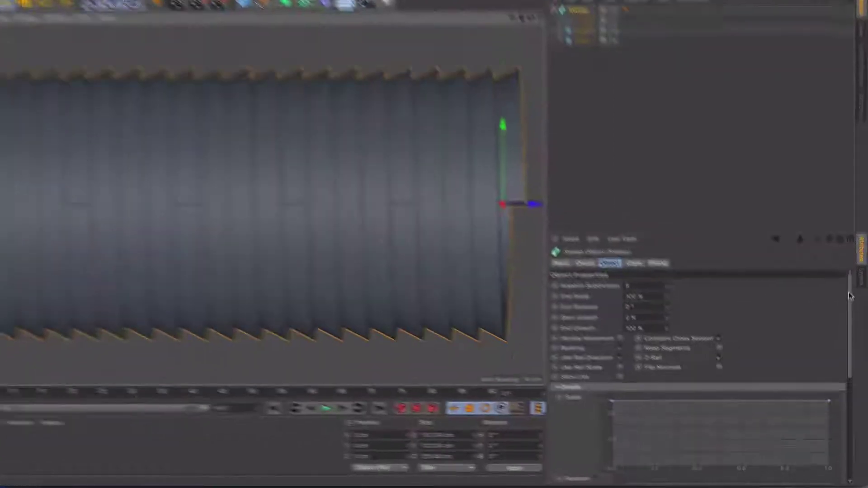
# Lower the start point of the sweep's Rotation curve to a Y value of 0.41.
pyautogui.moveTo(852, 309)
pyautogui.mouseDown()
pyautogui.moveTo(856, 360)
pyautogui.moveTo(855, 322)
pyautogui.mouseUp()
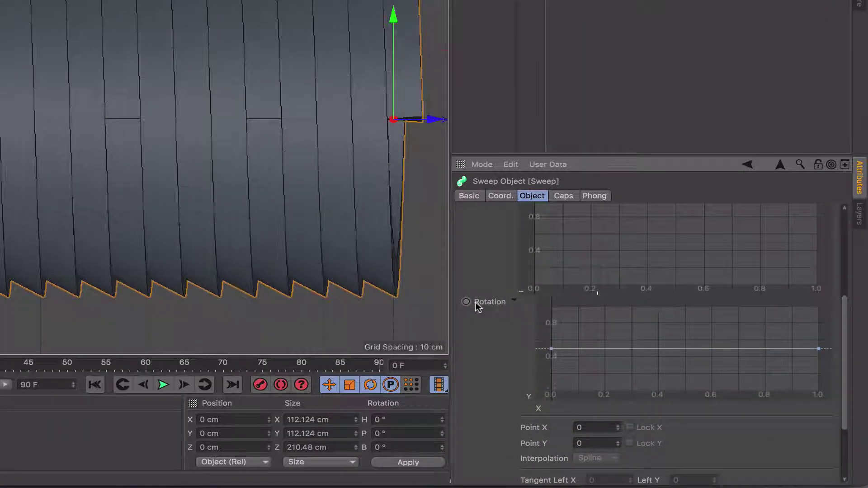
pyautogui.click(551, 350)
pyautogui.moveTo(551, 350); pyautogui.dragTo(552, 357)
pyautogui.click(596, 440)
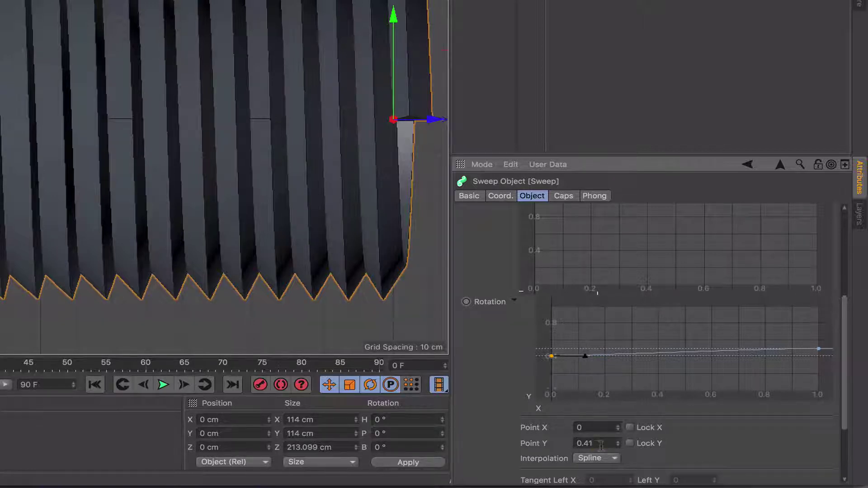
pyautogui.press('Return')
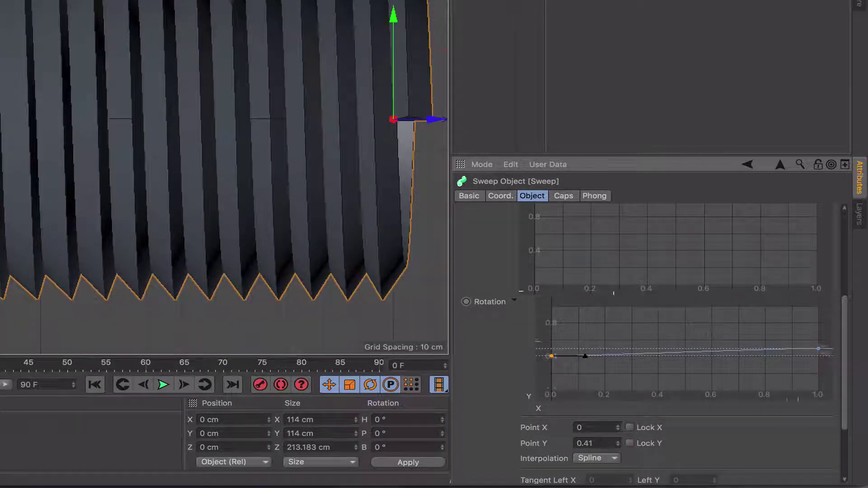
# Set the end point of the sweep's Rotation curve to a Y value of 0.41 and return to the perspective view.
pyautogui.click(819, 350)
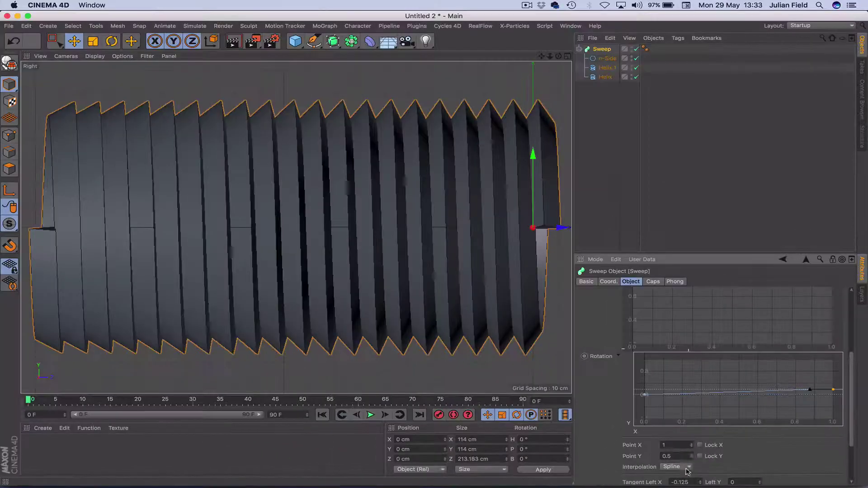
pyautogui.click(677, 456)
pyautogui.write('0.')
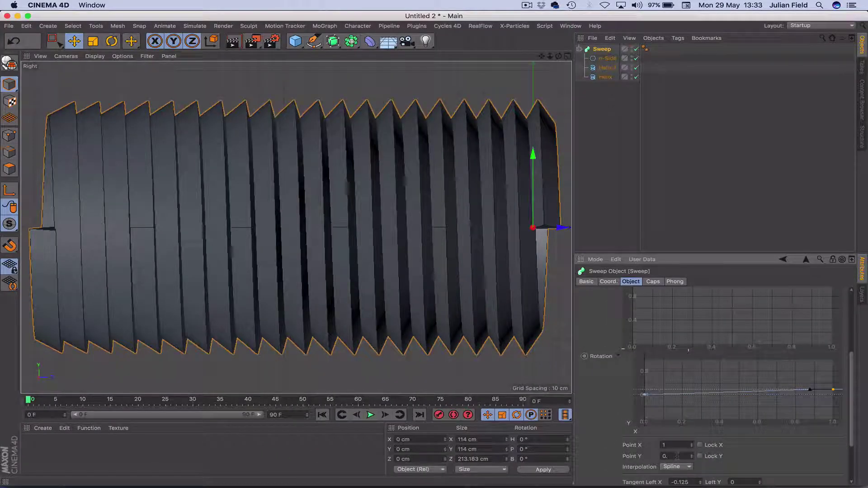
pyautogui.write('41')
pyautogui.press('Return')
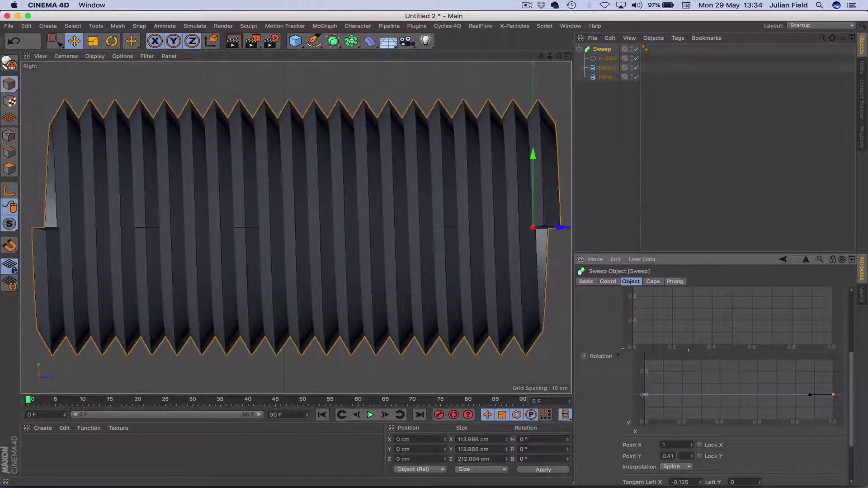
pyautogui.press('F1')
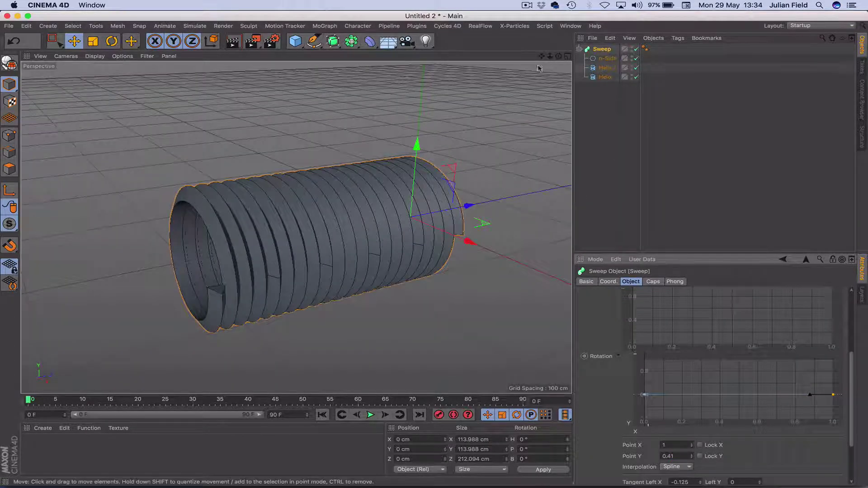
pyautogui.scroll(3, 297, 228)
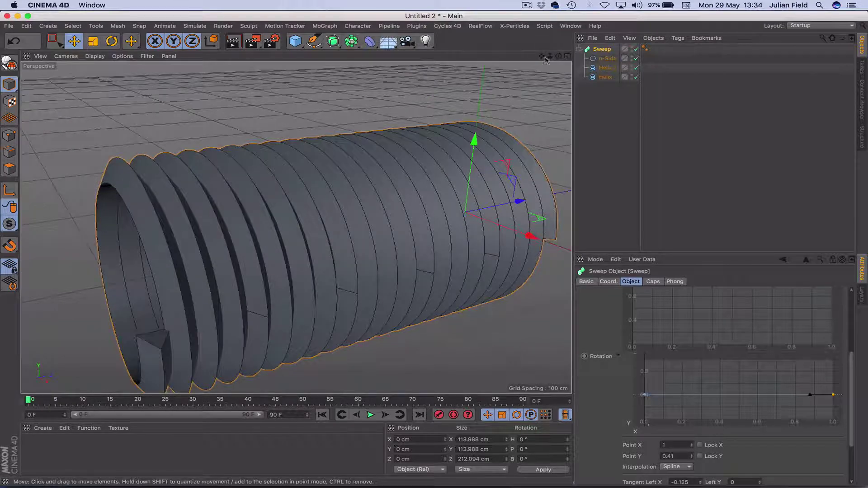
pyautogui.moveTo(541, 56); pyautogui.dragTo(540, 62)
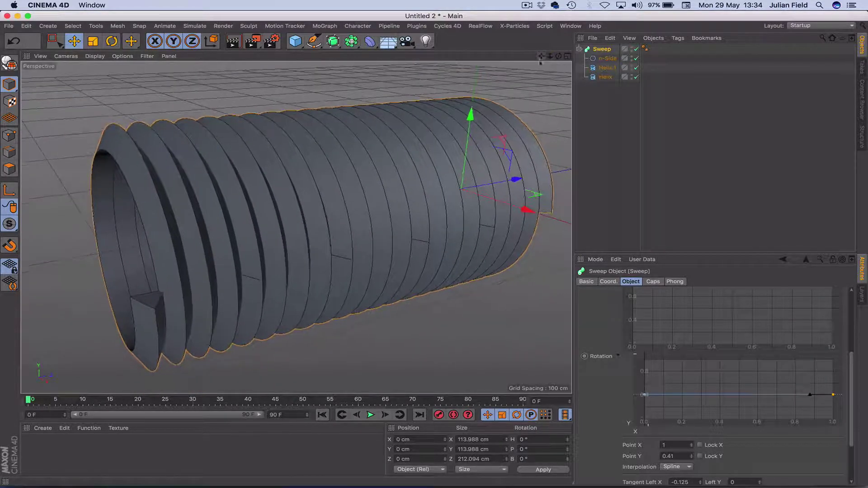
# Set the radius of the n-Side thread profile to 6 cm and check the resulting shape of the swept thread.
pyautogui.click(607, 59)
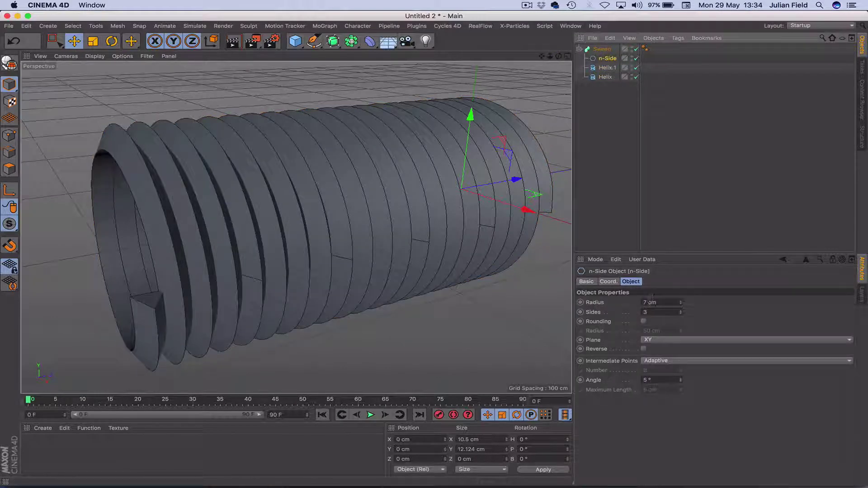
pyautogui.press('Return')
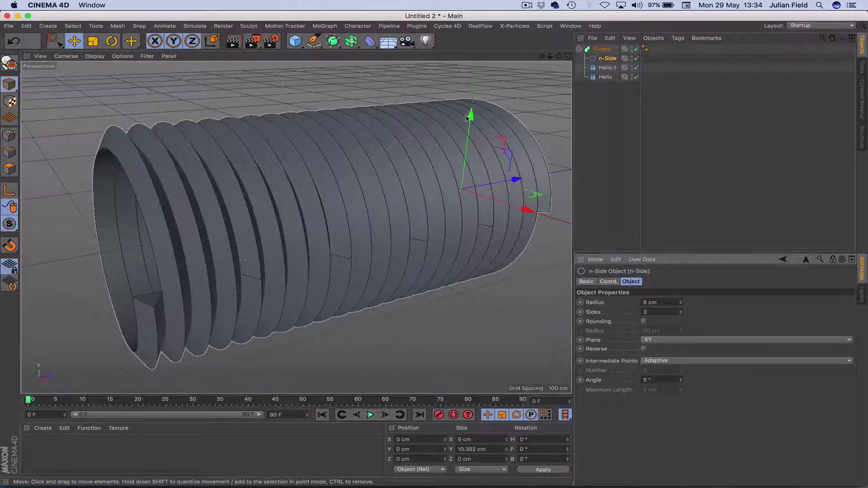
pyautogui.moveTo(559, 57)
pyautogui.mouseDown()
pyautogui.moveTo(497, 43)
pyautogui.moveTo(559, 54)
pyautogui.mouseUp()
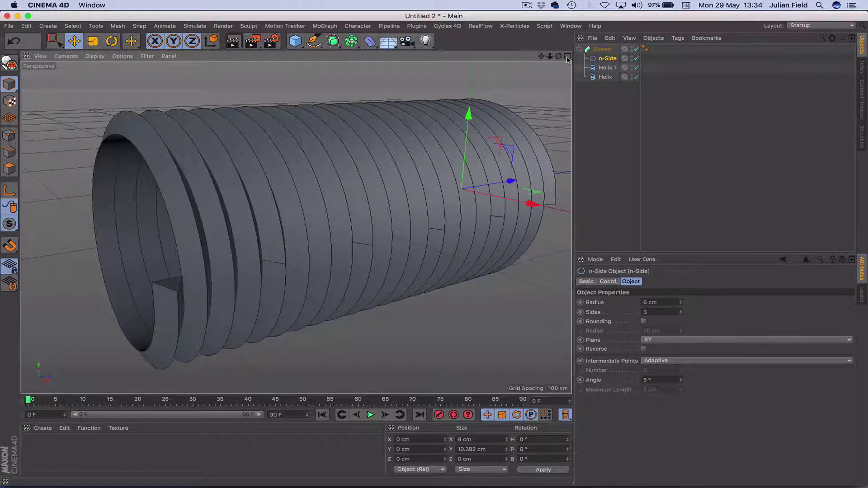
pyautogui.moveTo(559, 56)
pyautogui.mouseDown()
pyautogui.moveTo(461, 66)
pyautogui.moveTo(606, 60)
pyautogui.moveTo(559, 57)
pyautogui.mouseUp()
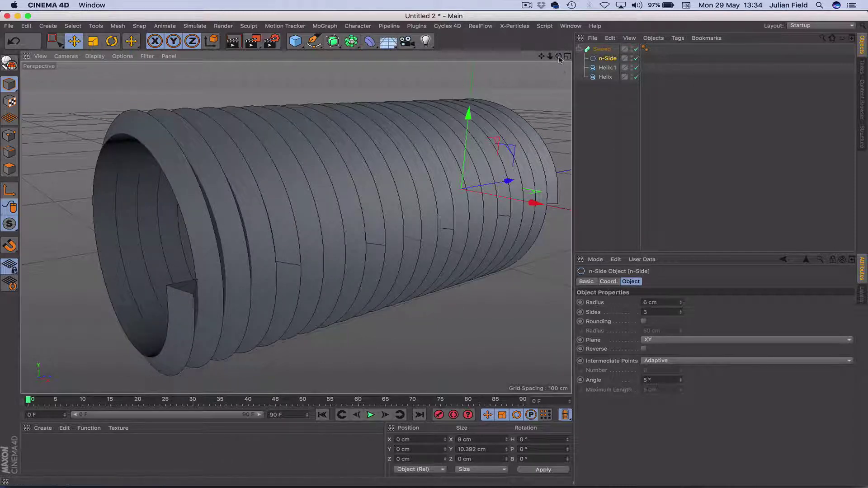
pyautogui.moveTo(559, 56); pyautogui.dragTo(628, 61)
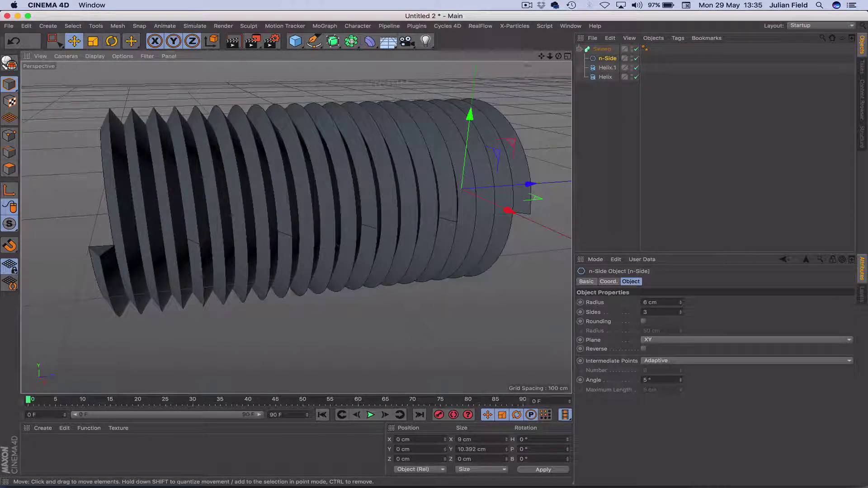
pyautogui.moveTo(560, 58)
pyautogui.mouseDown()
pyautogui.moveTo(400, 92)
pyautogui.moveTo(488, 81)
pyautogui.moveTo(560, 56)
pyautogui.mouseUp()
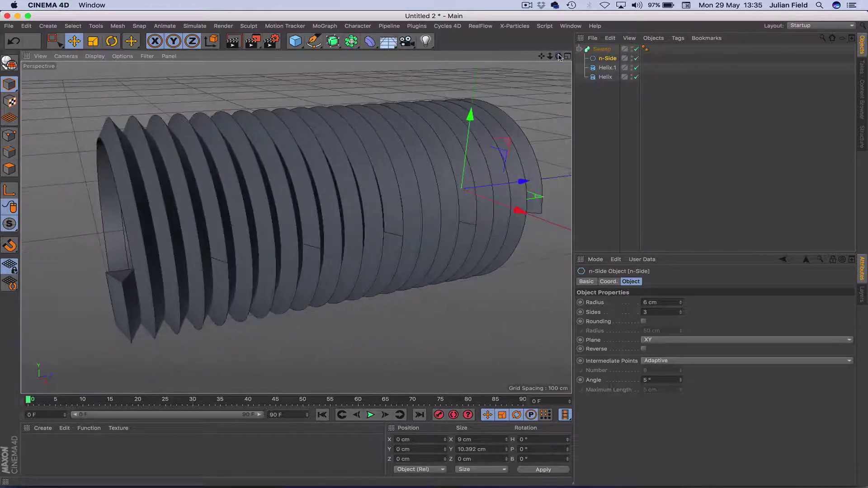